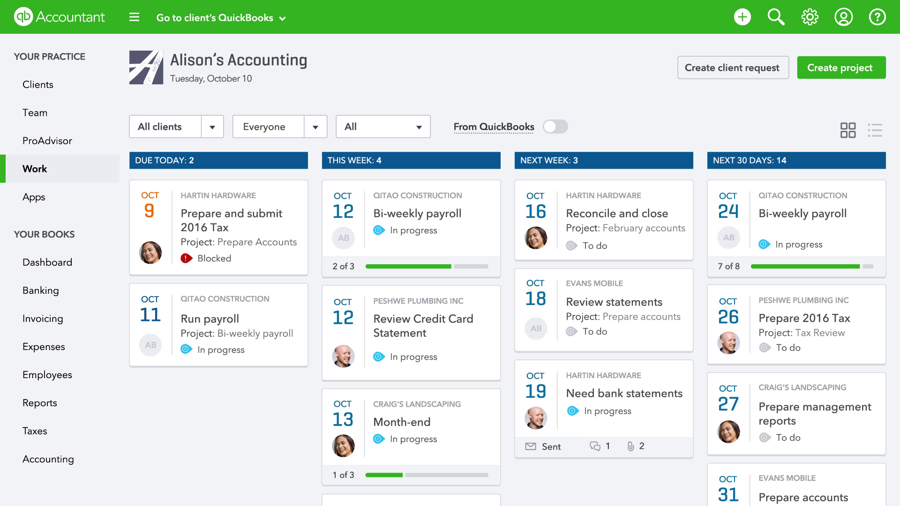
Step: Filter Work to Peshwe Plumbing Inc in list view with completed items shown
{"action": "left_click", "coordinate": [214, 129]}
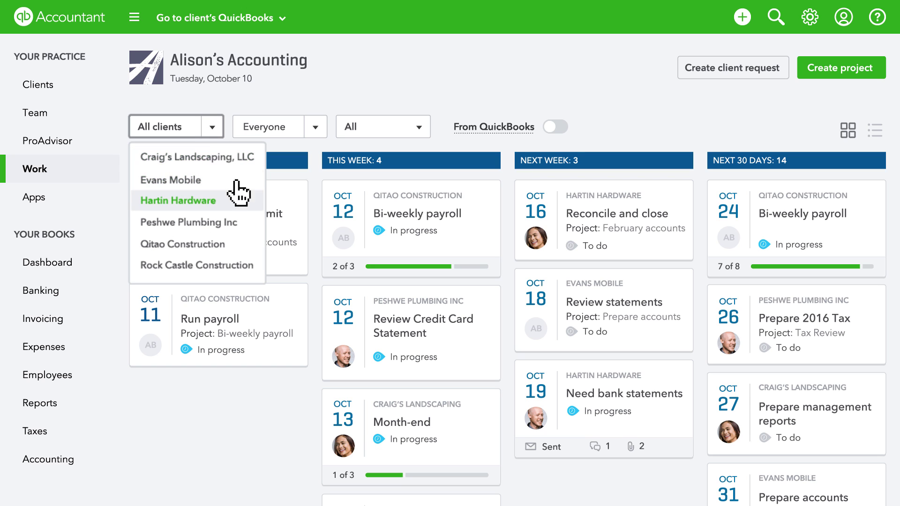
{"action": "left_click", "coordinate": [255, 233]}
{"action": "left_click", "coordinate": [314, 127]}
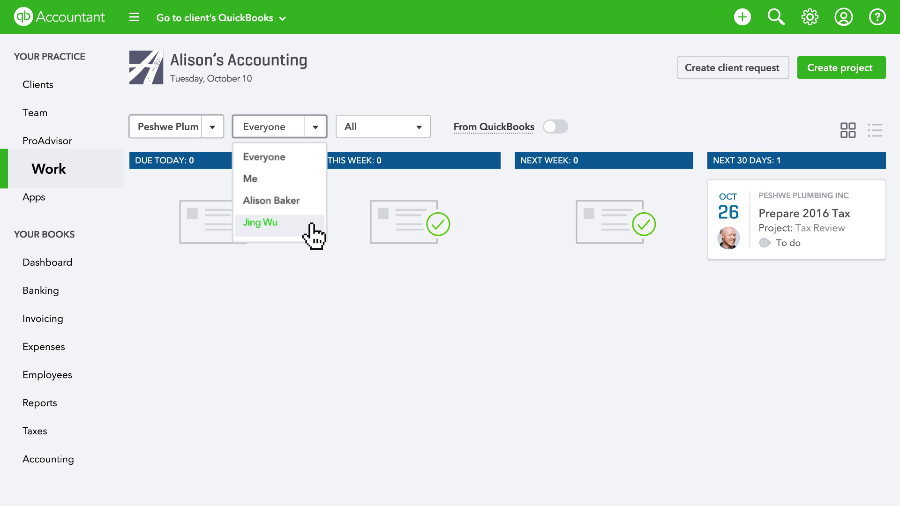
{"action": "key", "text": "Escape"}
{"action": "left_click", "coordinate": [875, 130]}
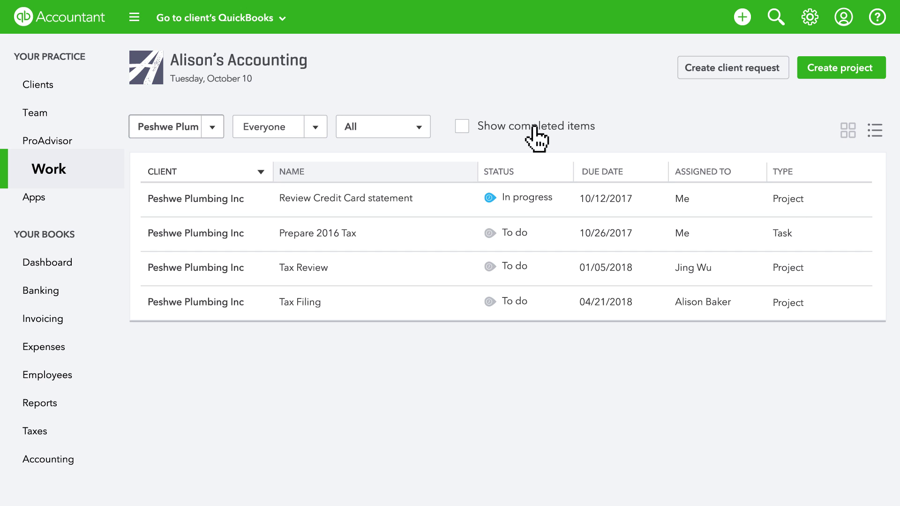
{"action": "left_click", "coordinate": [462, 126]}
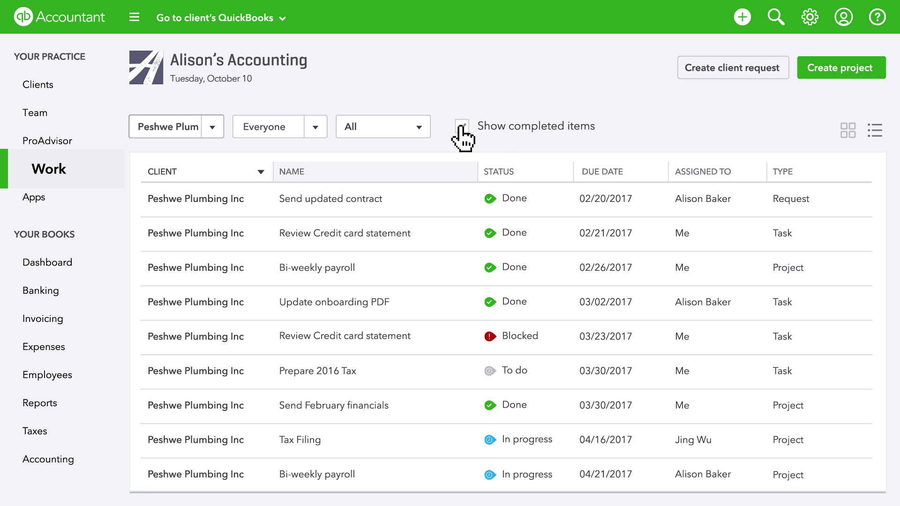
Step: Start a Prepare accounts project with a Review statements task, repeating weekly
{"action": "left_click", "coordinate": [848, 130]}
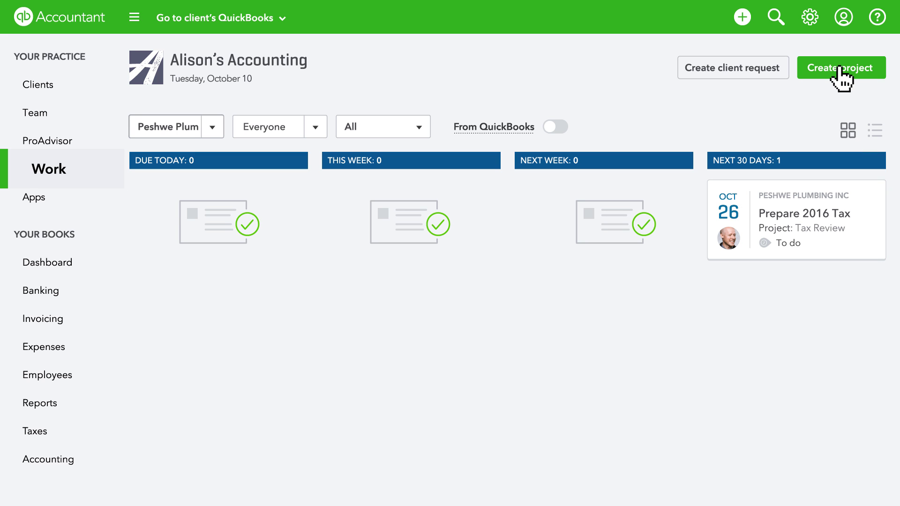
{"action": "left_click", "coordinate": [840, 69]}
{"action": "type", "text": "Prepare accounts for Peshwe Plumbing Inc"}
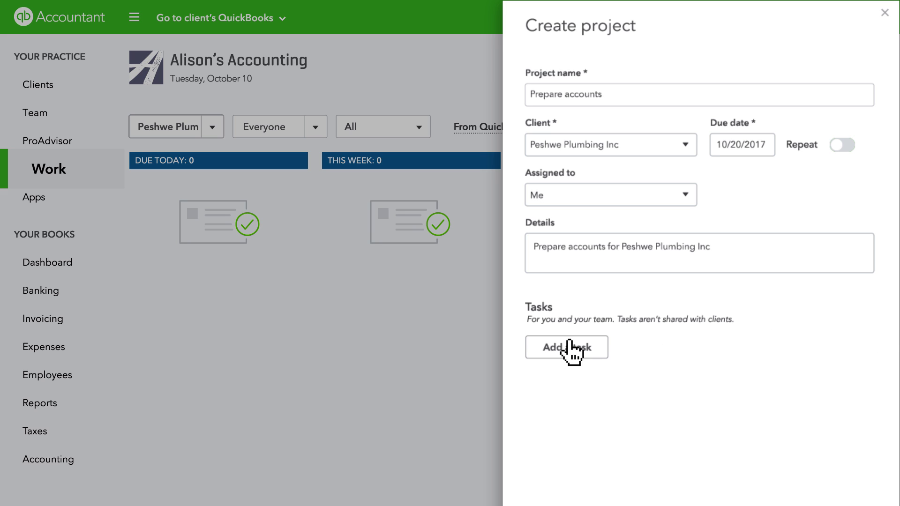
{"action": "left_click", "coordinate": [572, 347]}
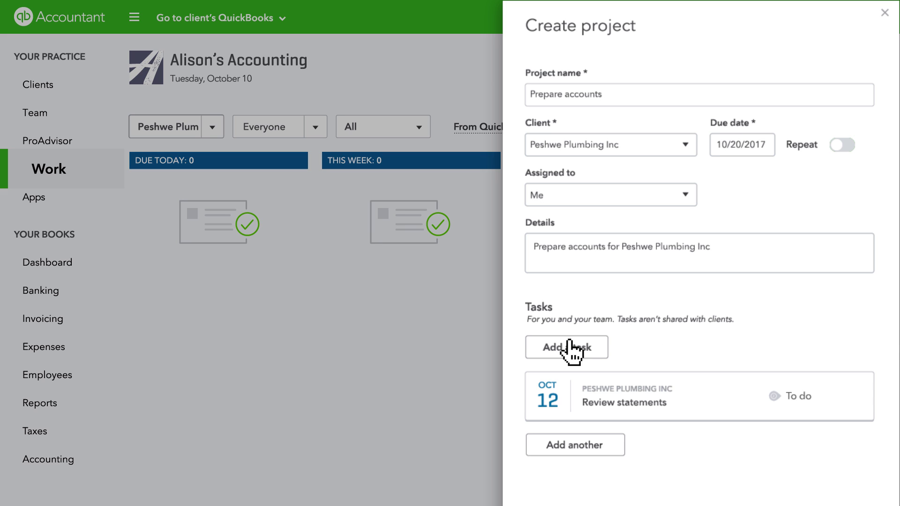
{"action": "left_click", "coordinate": [840, 146]}
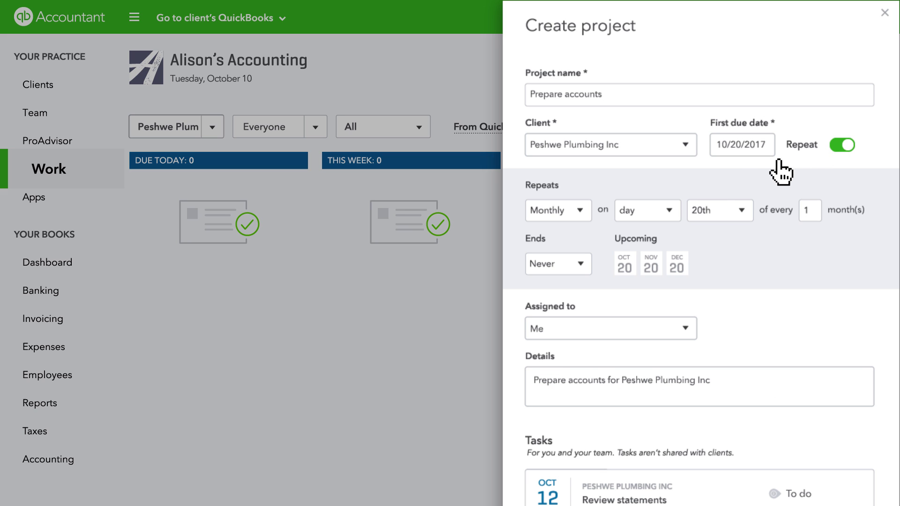
{"action": "left_click", "coordinate": [579, 210]}
{"action": "left_click", "coordinate": [554, 261]}
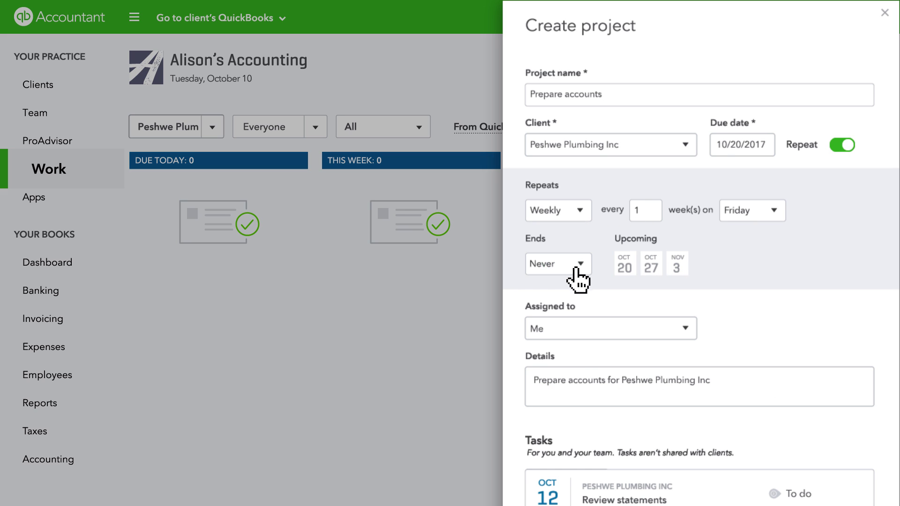
{"action": "scroll", "coordinate": [571, 292], "scroll_direction": "down", "scroll_amount": 3}
{"action": "scroll", "coordinate": [557, 309], "scroll_direction": "down", "scroll_amount": 3}
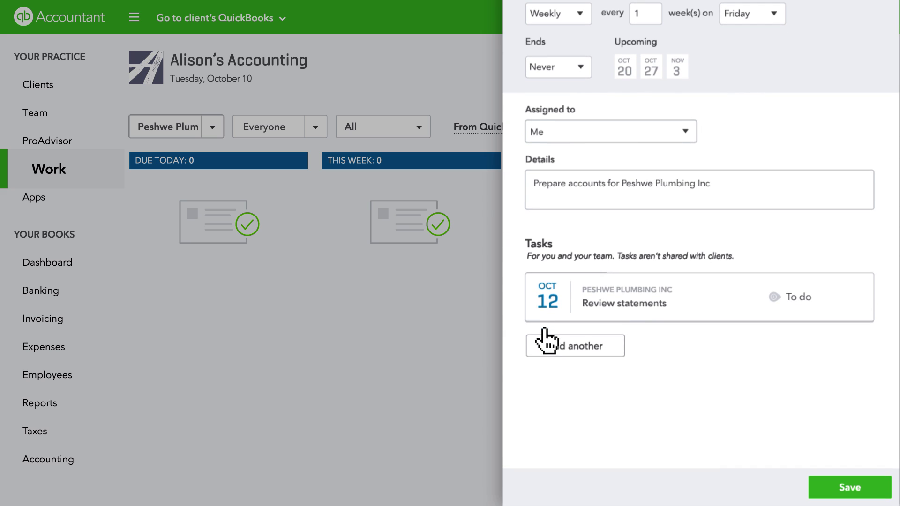
Step: Add a dated, assigned Reconcile transactions task and save the project
{"action": "left_click", "coordinate": [575, 346]}
{"action": "type", "text": "Reconcile transactions"}
{"action": "left_click", "coordinate": [756, 369]}
{"action": "type", "text": "10/13/2017"}
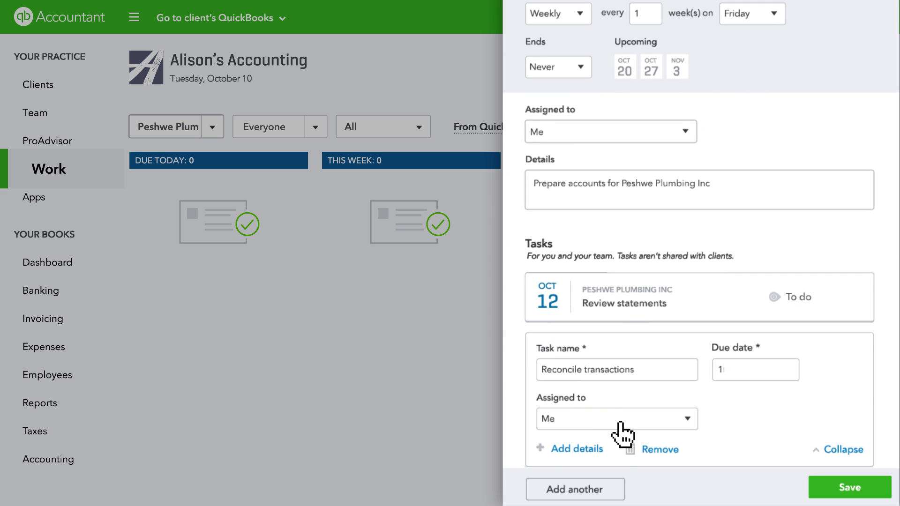
{"action": "left_click", "coordinate": [617, 419]}
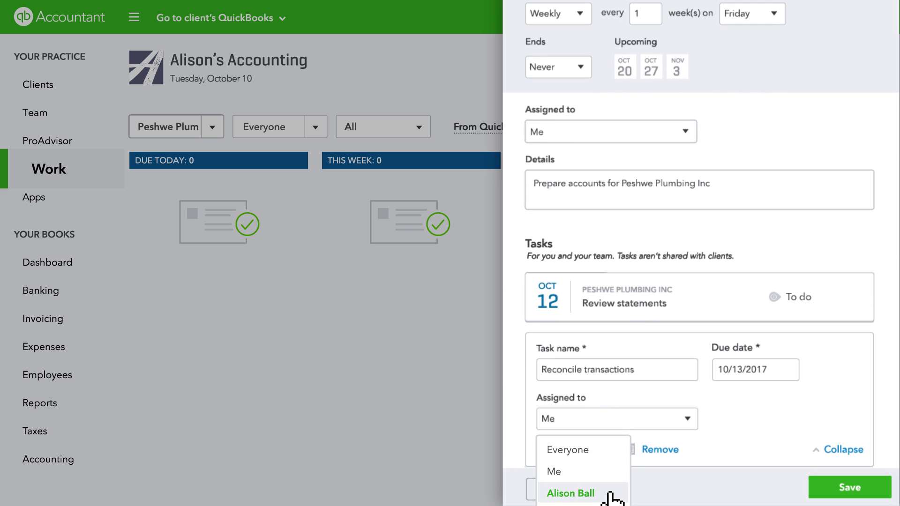
{"action": "left_click", "coordinate": [572, 493]}
{"action": "left_click", "coordinate": [850, 488]}
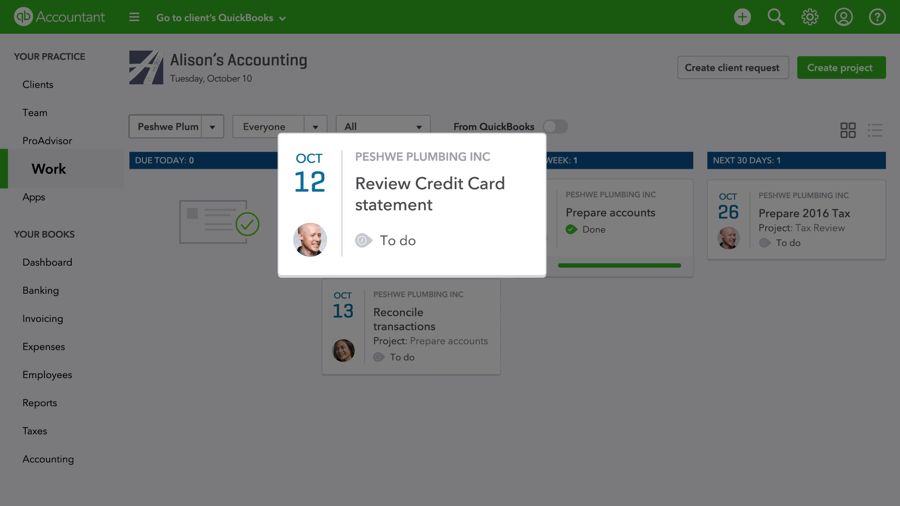
Step: Set Review Credit Card statement's due date to October 19 and status to In progress
{"action": "left_click", "coordinate": [310, 182]}
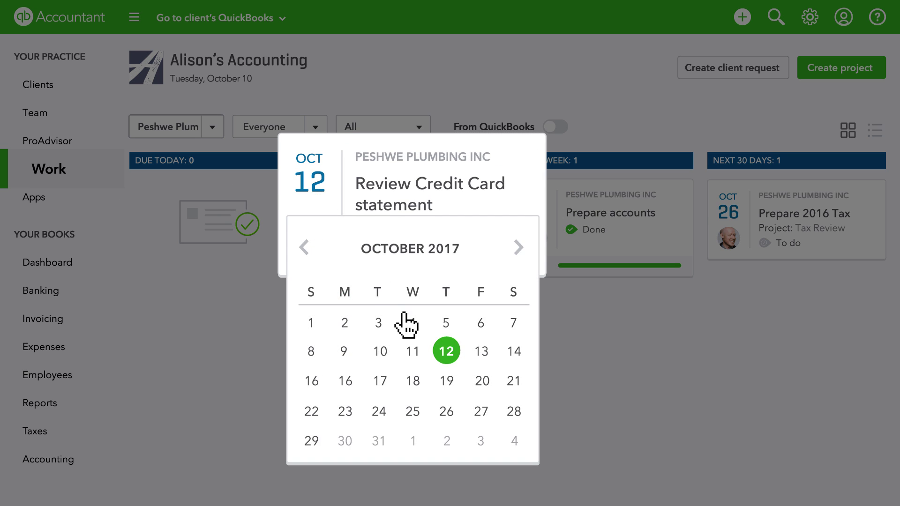
{"action": "left_click", "coordinate": [446, 380]}
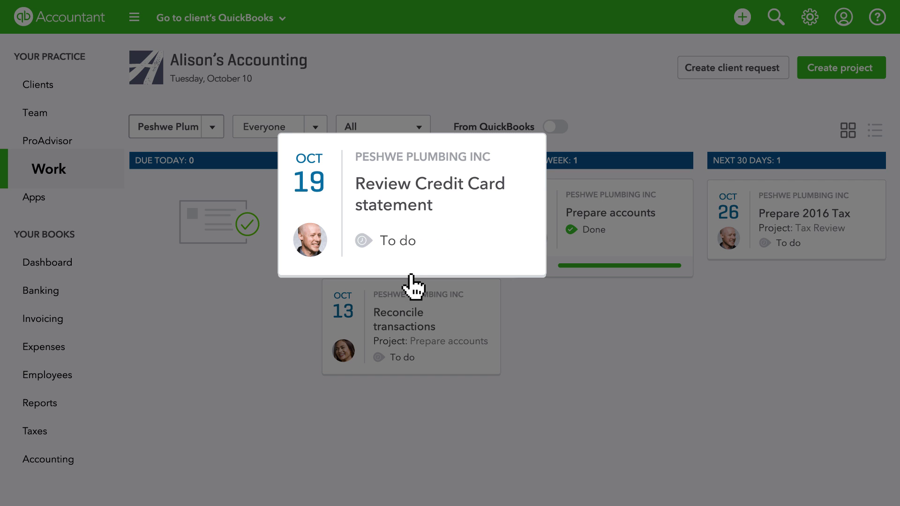
{"action": "left_click", "coordinate": [391, 241]}
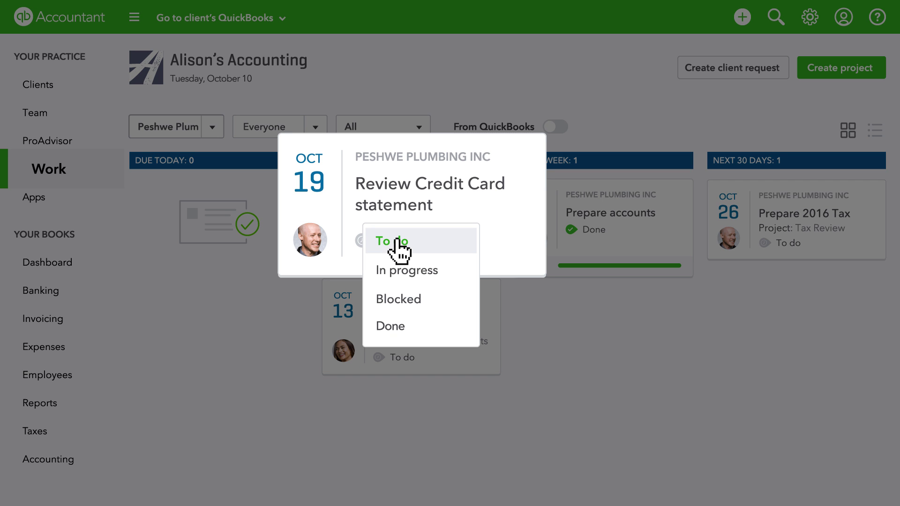
{"action": "left_click", "coordinate": [408, 272]}
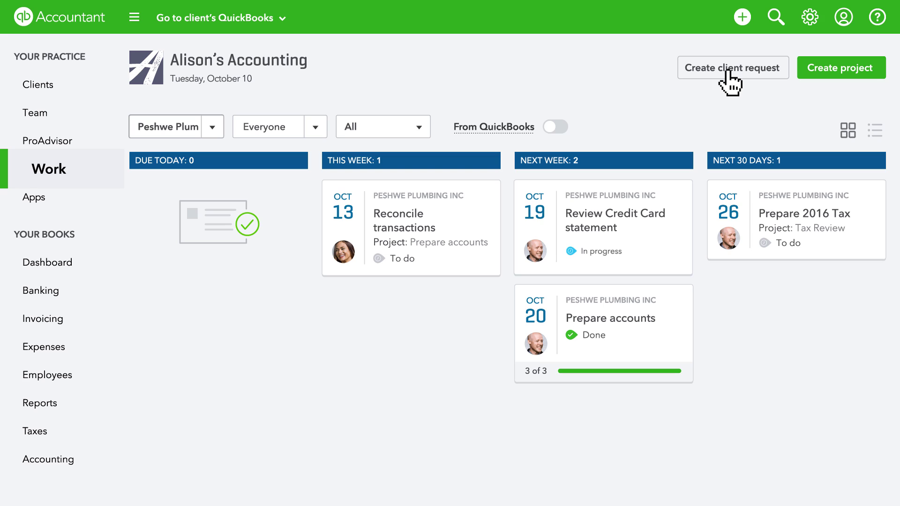
Step: Create the Need bank statements request and publish it to the client's QuickBooks
{"action": "left_click", "coordinate": [733, 68]}
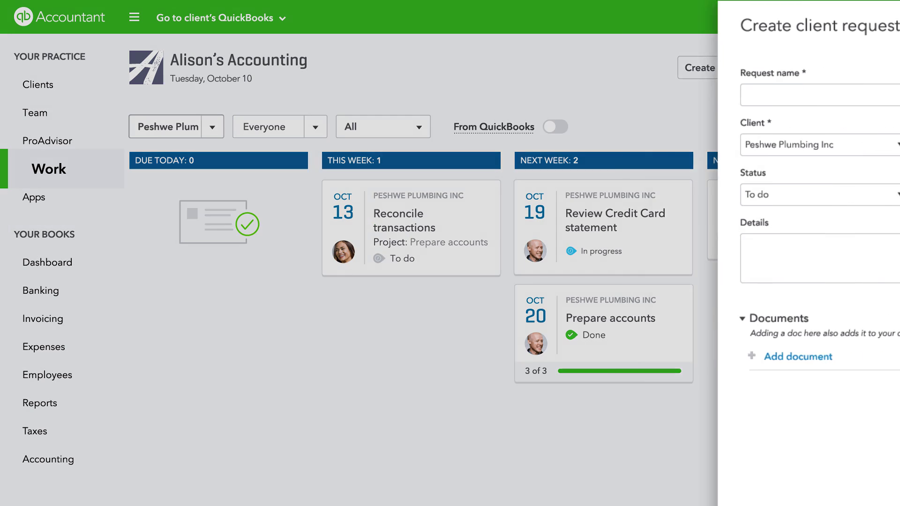
{"action": "type", "text": "Need bank statements"}
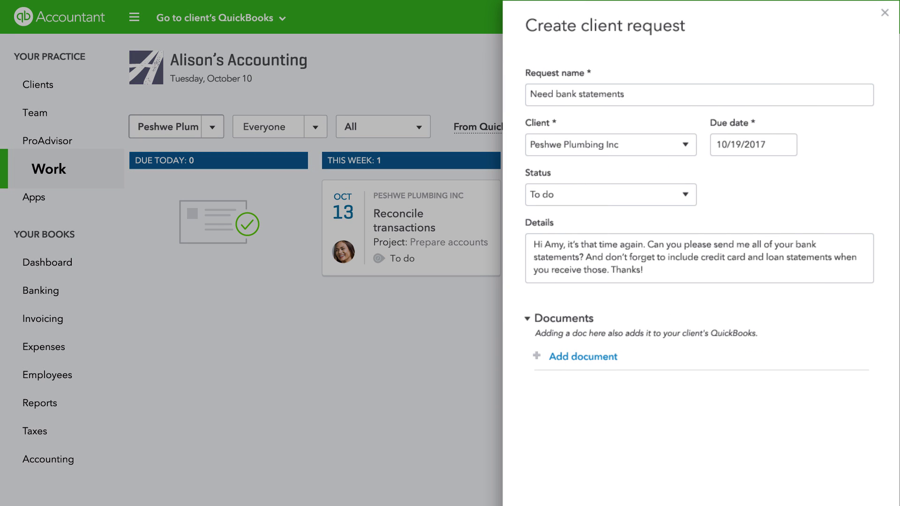
{"action": "scroll", "coordinate": [700, 253], "scroll_direction": "down", "scroll_amount": 5}
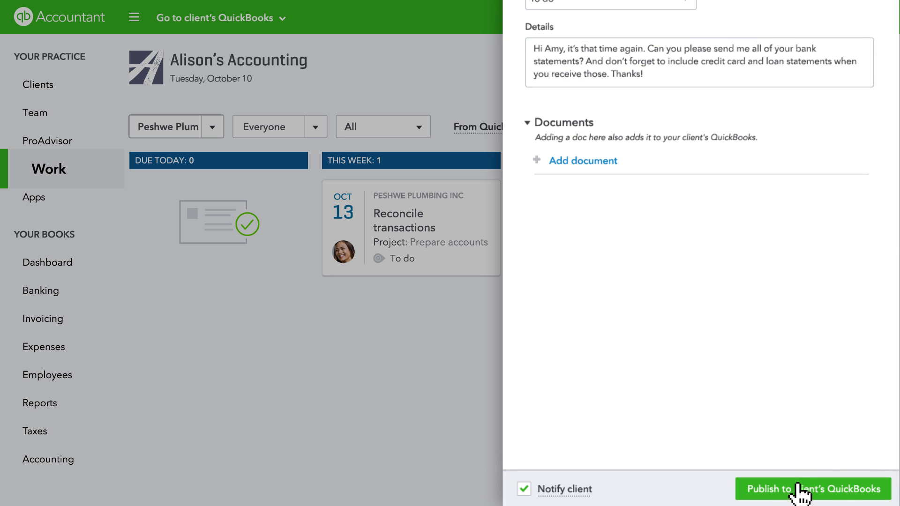
{"action": "left_click", "coordinate": [802, 490]}
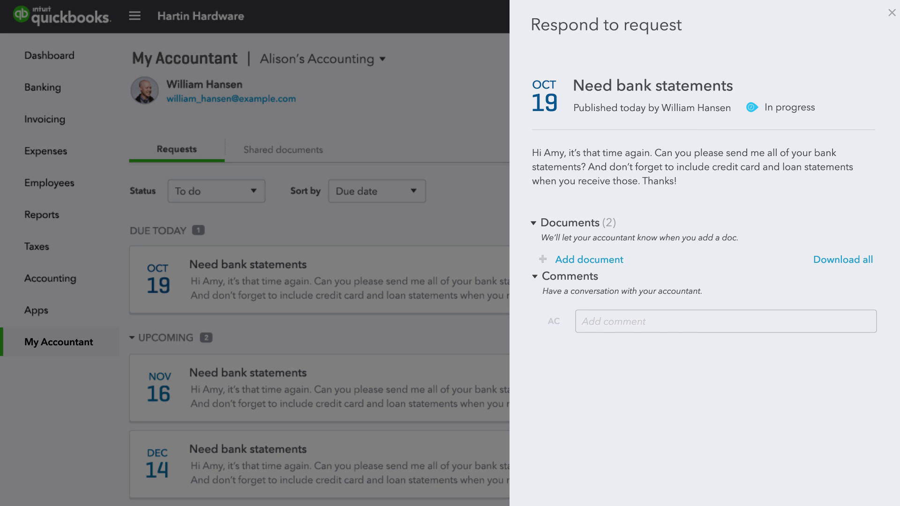
Step: Expand Documents to show the uploaded September bank and credit card statements
{"action": "left_click", "coordinate": [561, 268]}
{"action": "scroll", "coordinate": [703, 282], "scroll_direction": "down", "scroll_amount": 3}
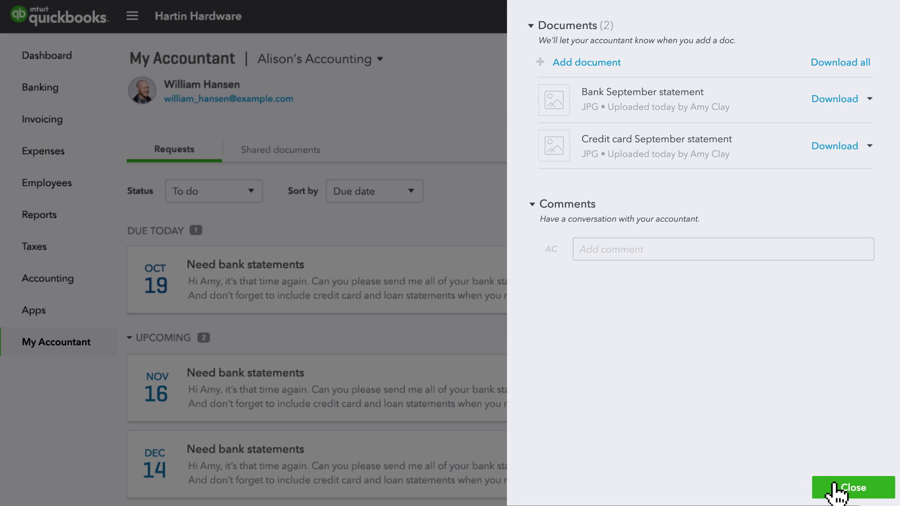